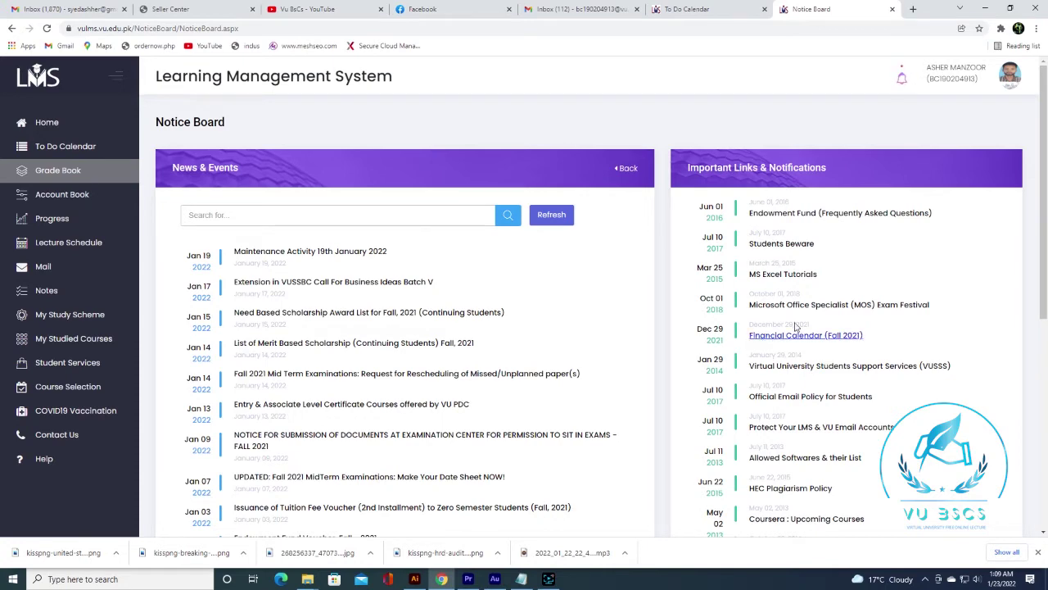
- Open the Fall 2021 Mid Term Examinations notice about rescheduling missed or unplanned papers and read its rules and procedure
click(902, 84)
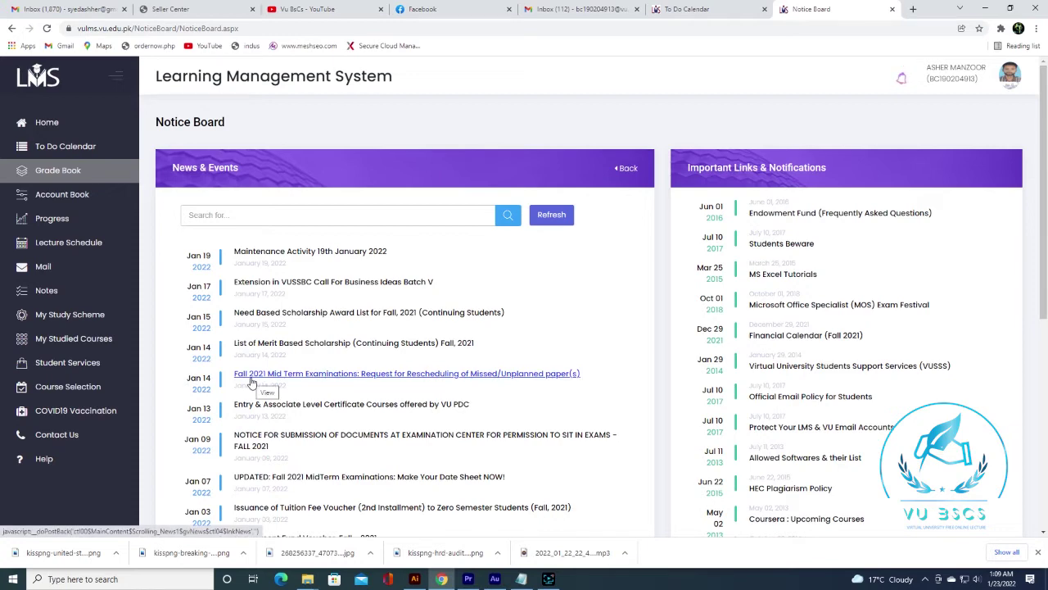
click(251, 375)
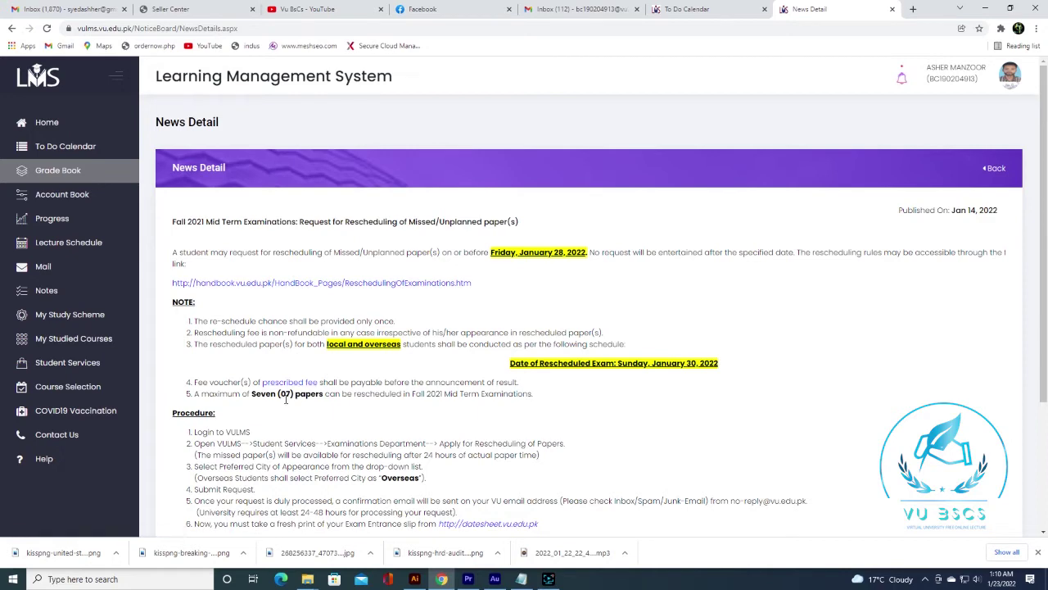
scroll(285, 399, down, 2)
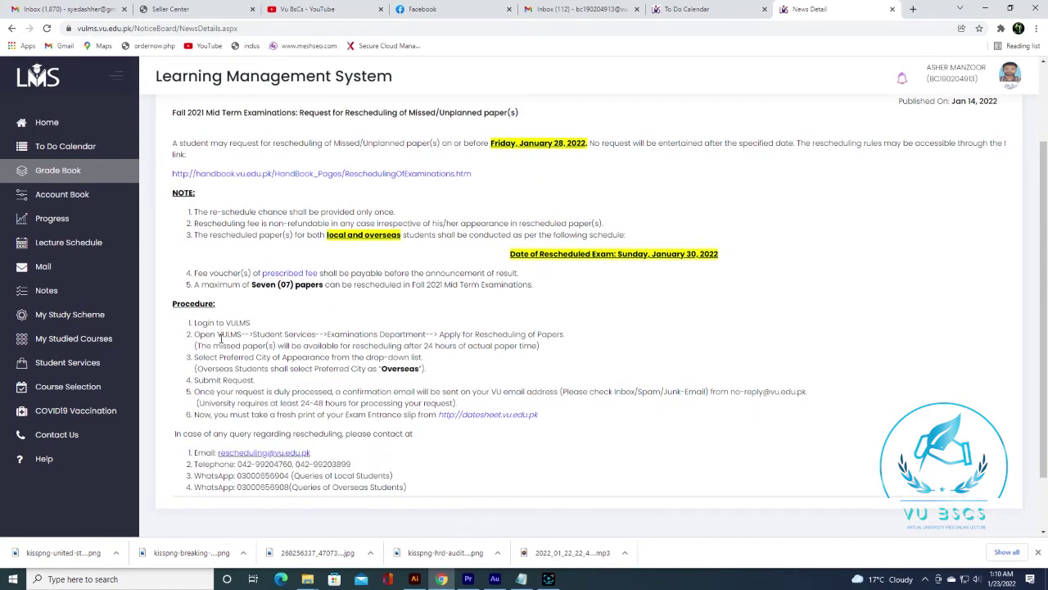
- Open the Apply for Rescheduling of Papers form from Student Services and check the application deadline and rescheduled exam date
click(666, 12)
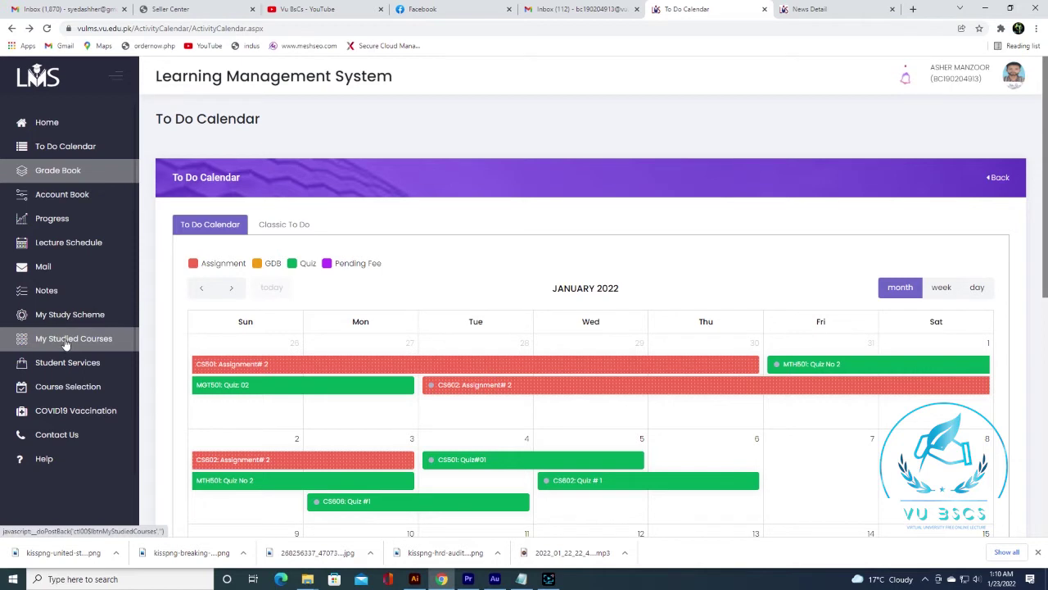
click(60, 363)
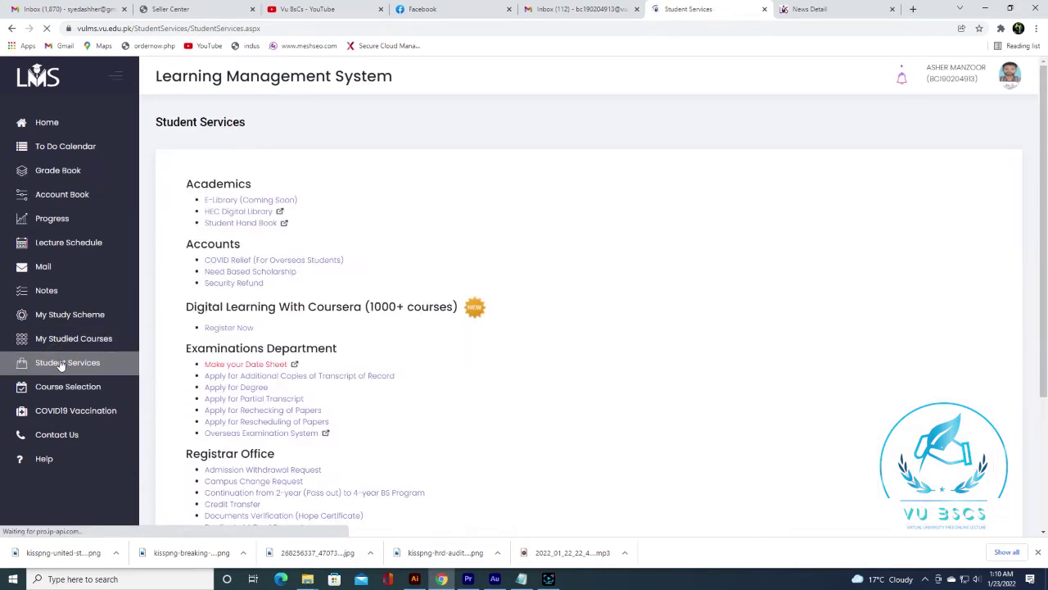
scroll(61, 364, down, 1)
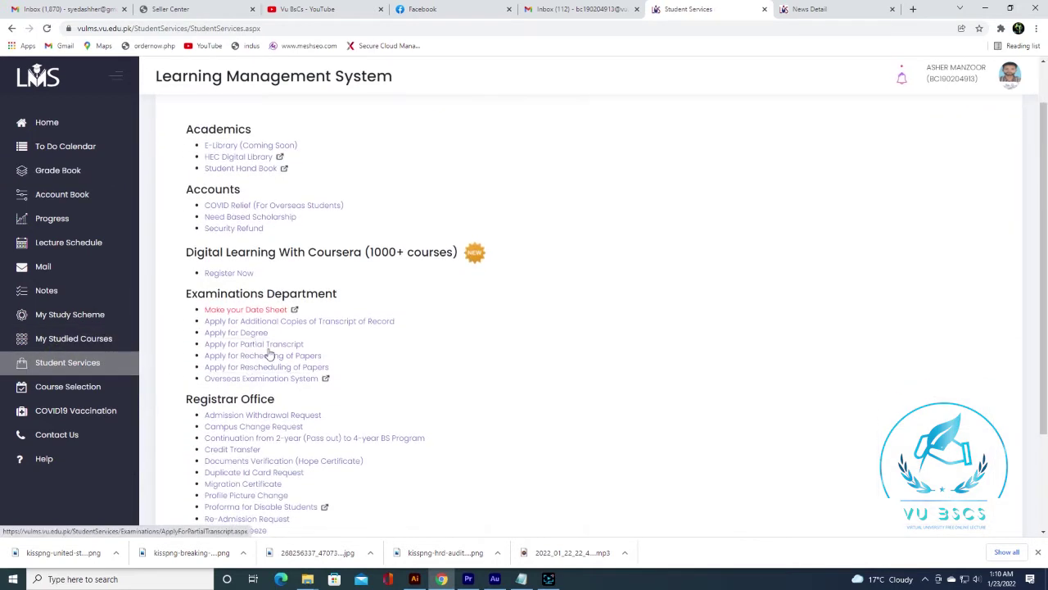
click(262, 357)
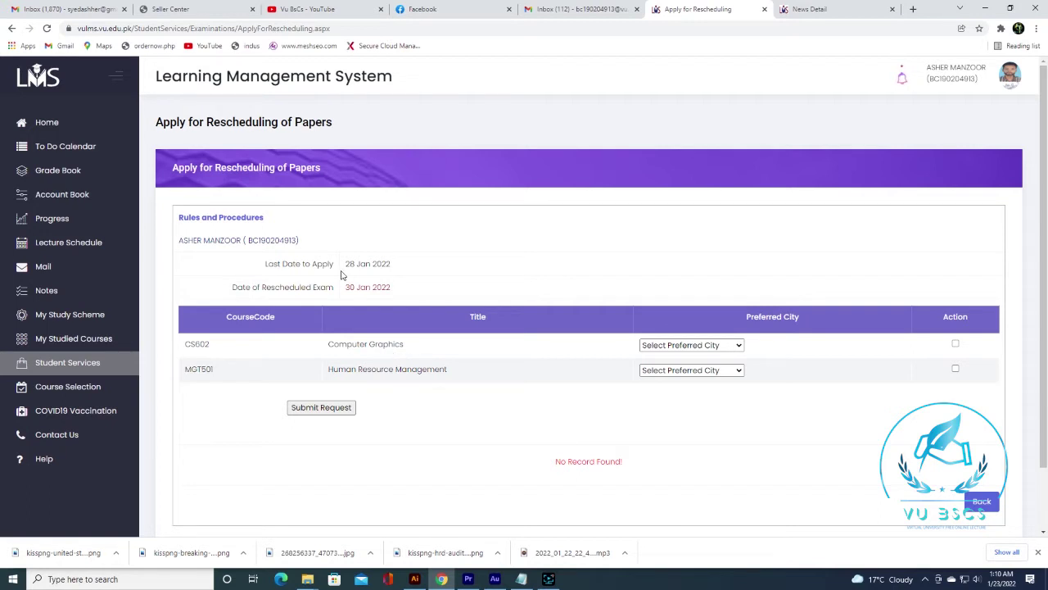
drag(344, 263, 392, 264)
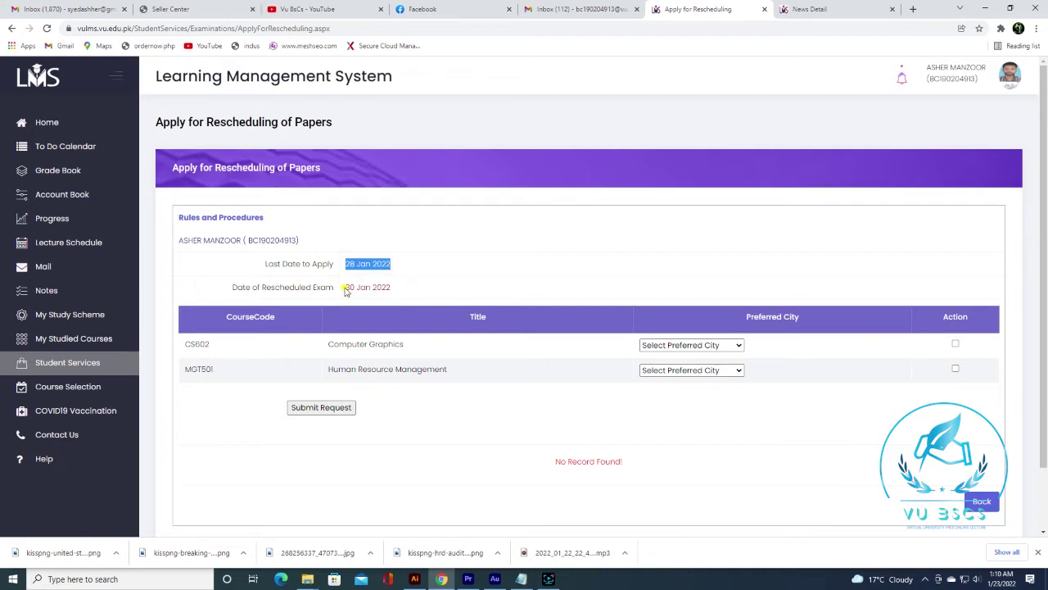
drag(345, 288, 393, 287)
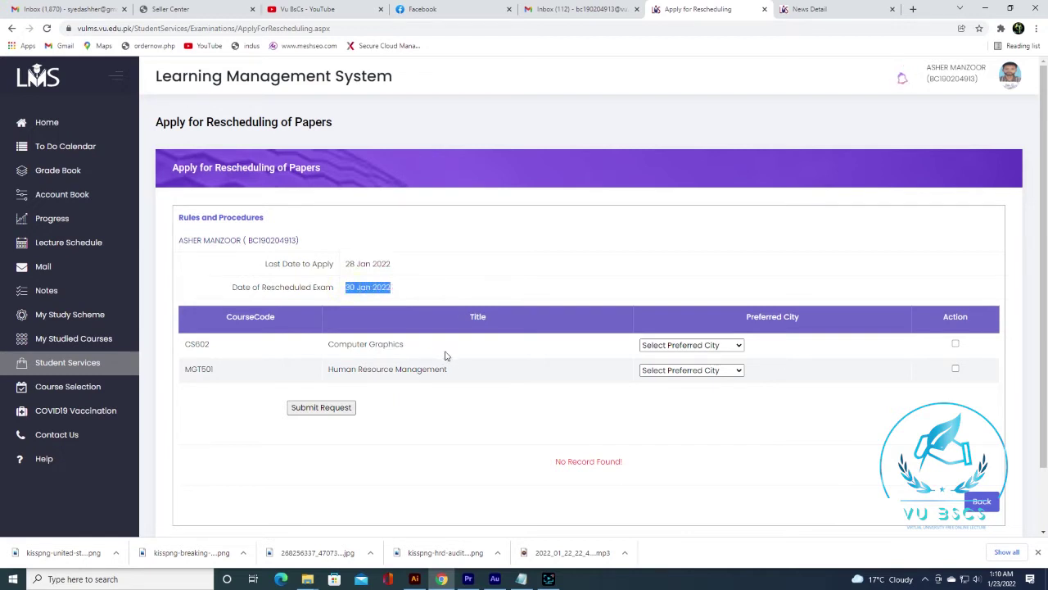
- Submit rescheduling requests for CS602 and MGT501 with KARACHI as the preferred city for both papers
click(667, 347)
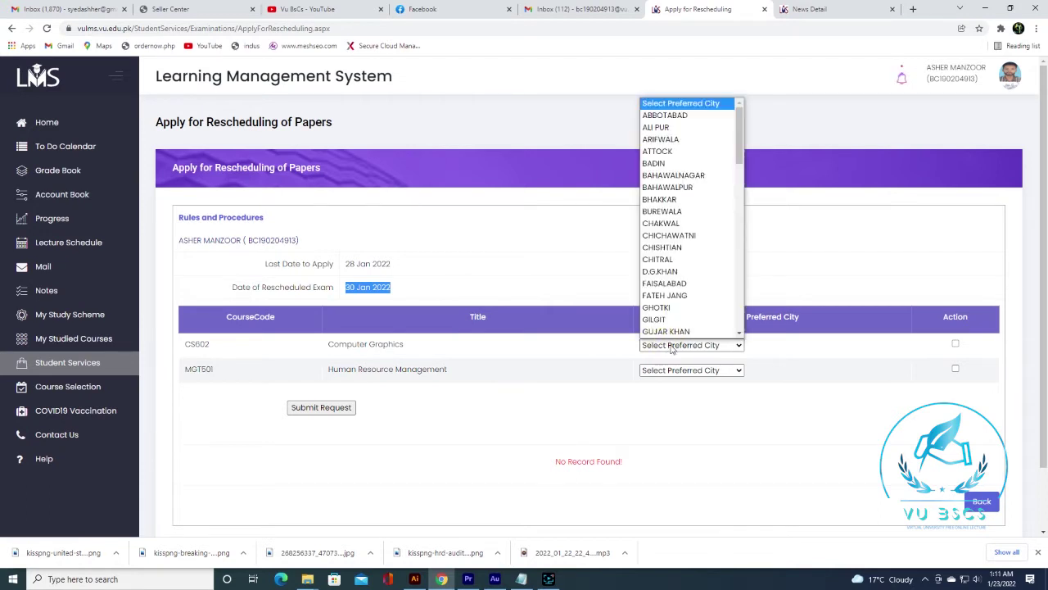
scroll(678, 330, down, 5)
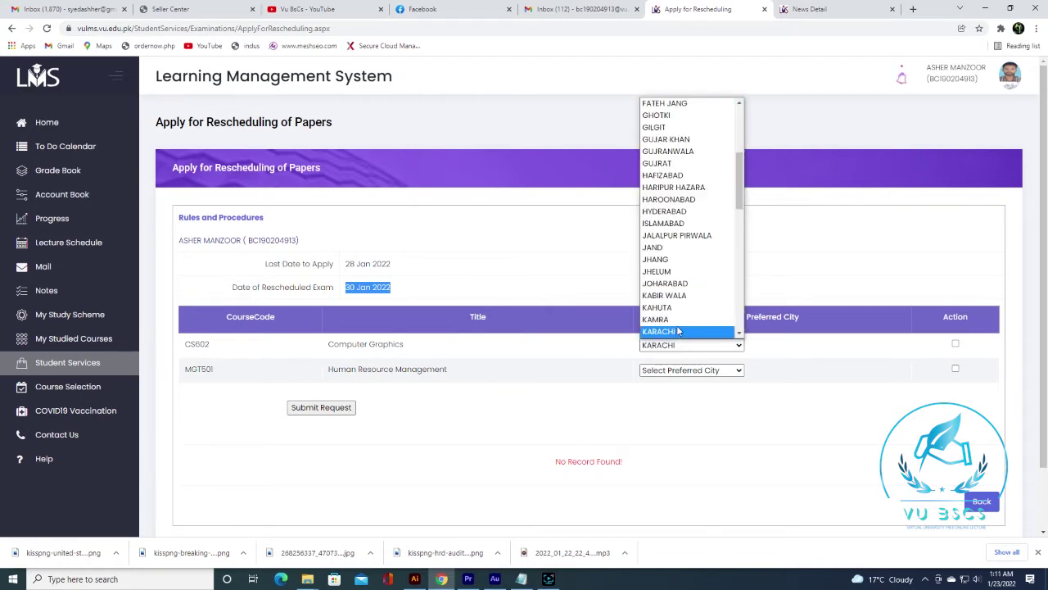
drag(742, 205, 742, 223)
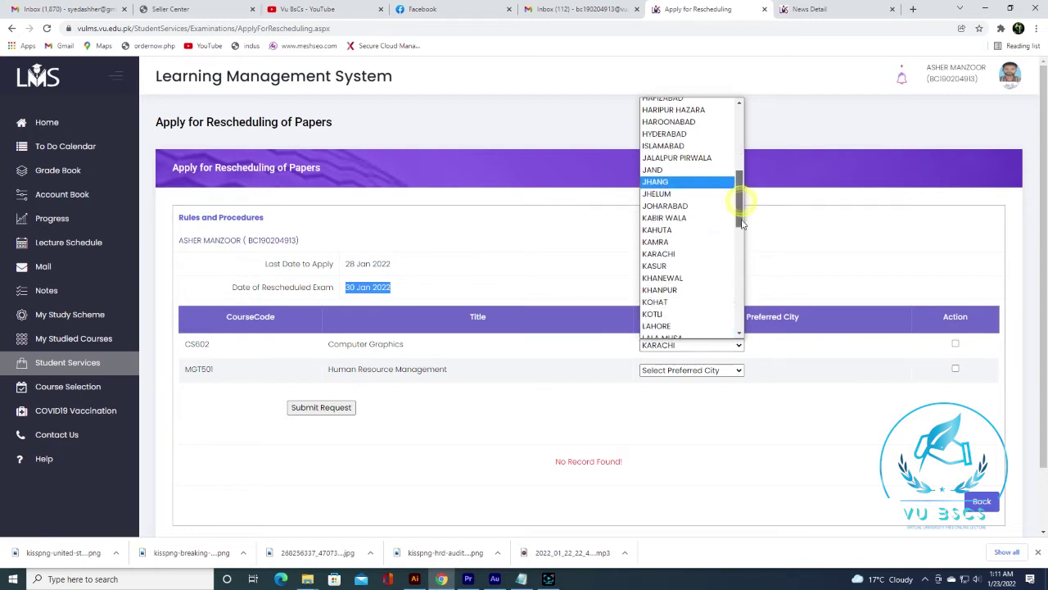
click(691, 369)
scroll(696, 355, down, 1)
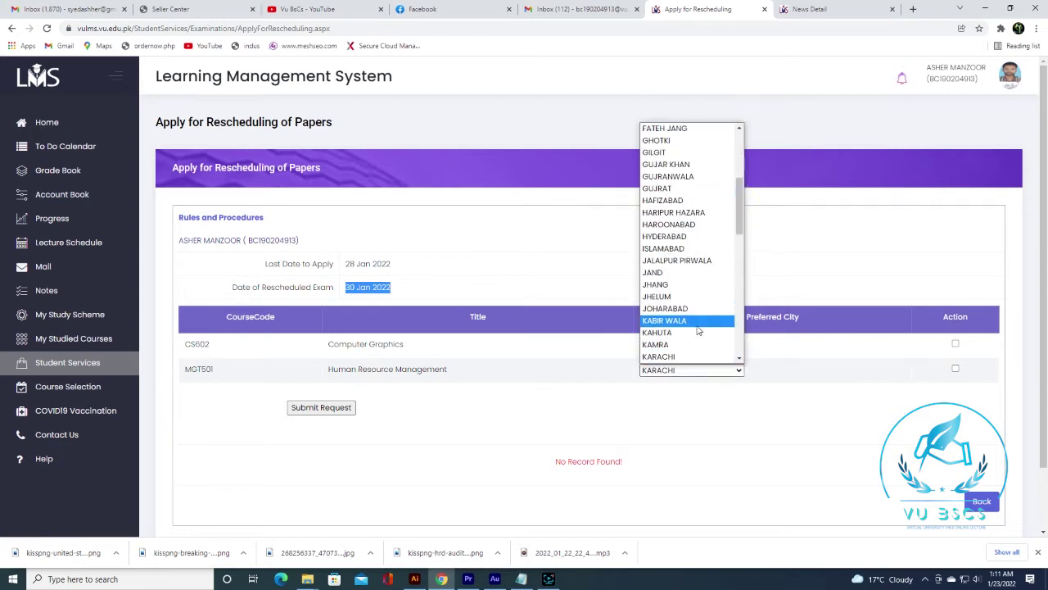
click(667, 356)
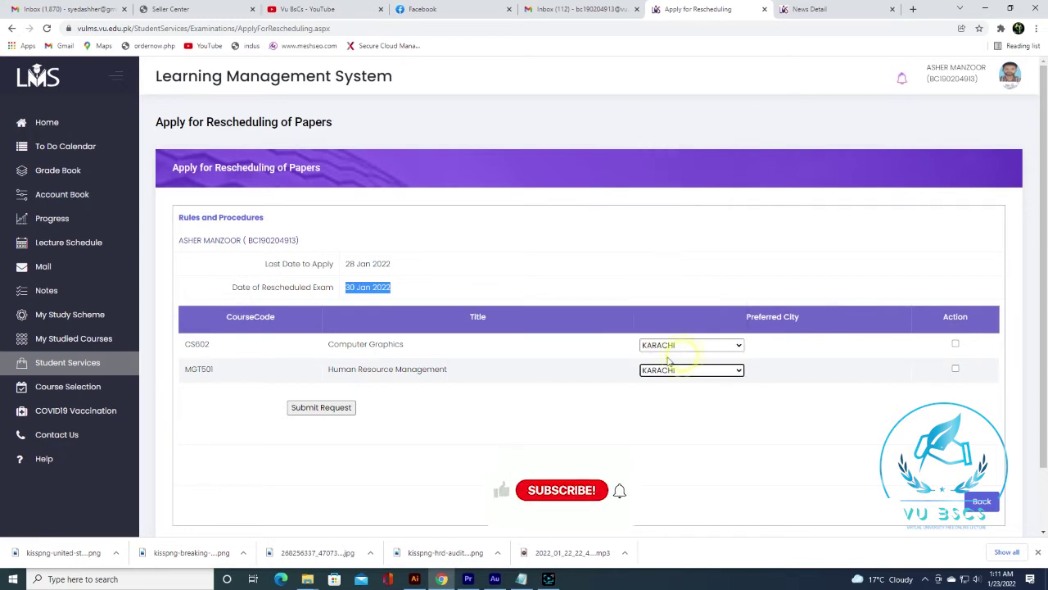
click(321, 407)
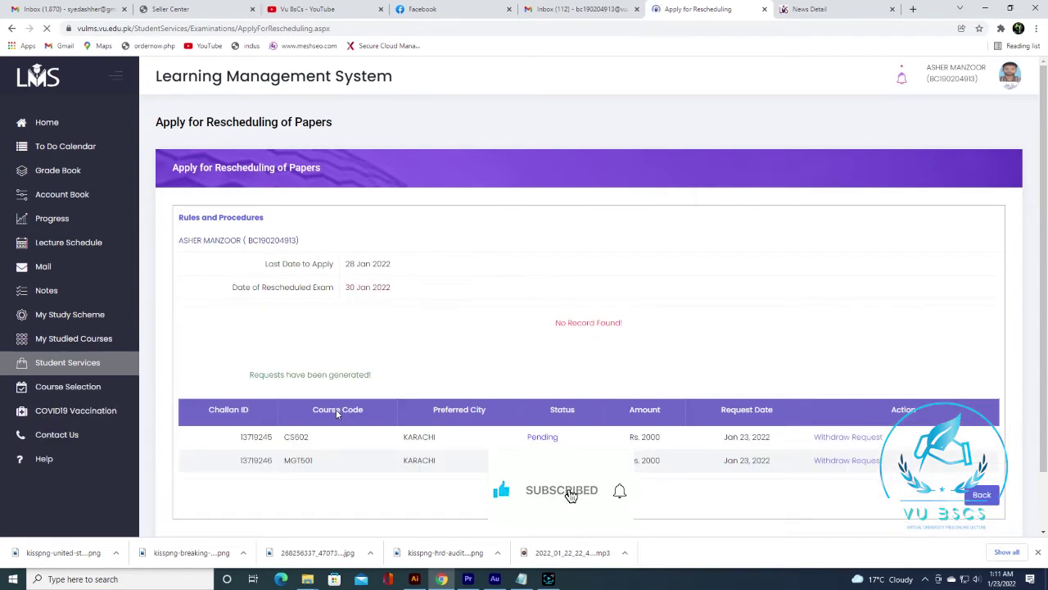
- Review the generated requests and withdraw the one for CS602
scroll(406, 422, down, 1)
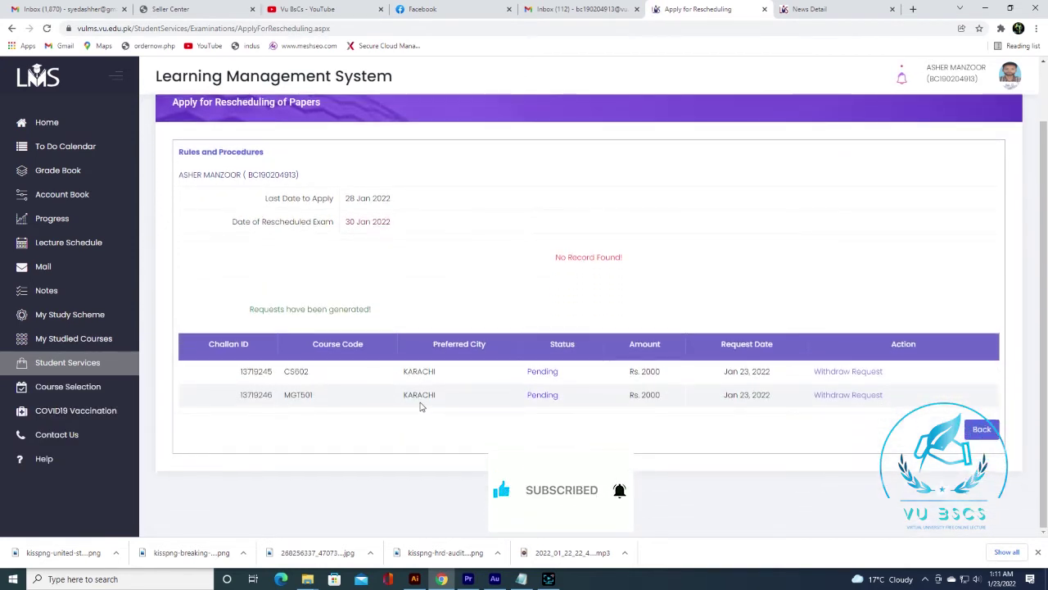
triple_click(376, 315)
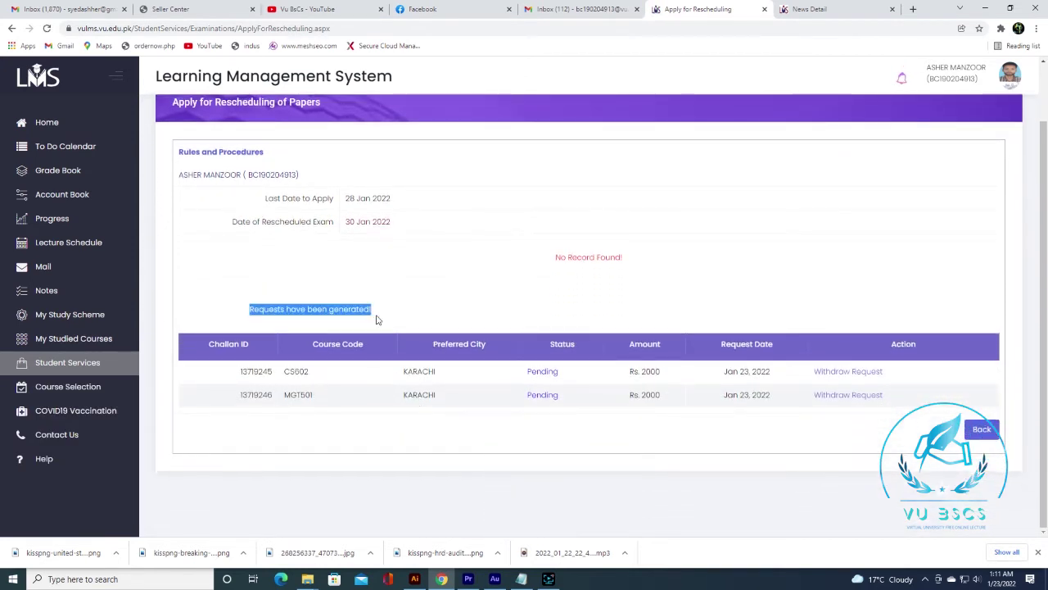
click(828, 376)
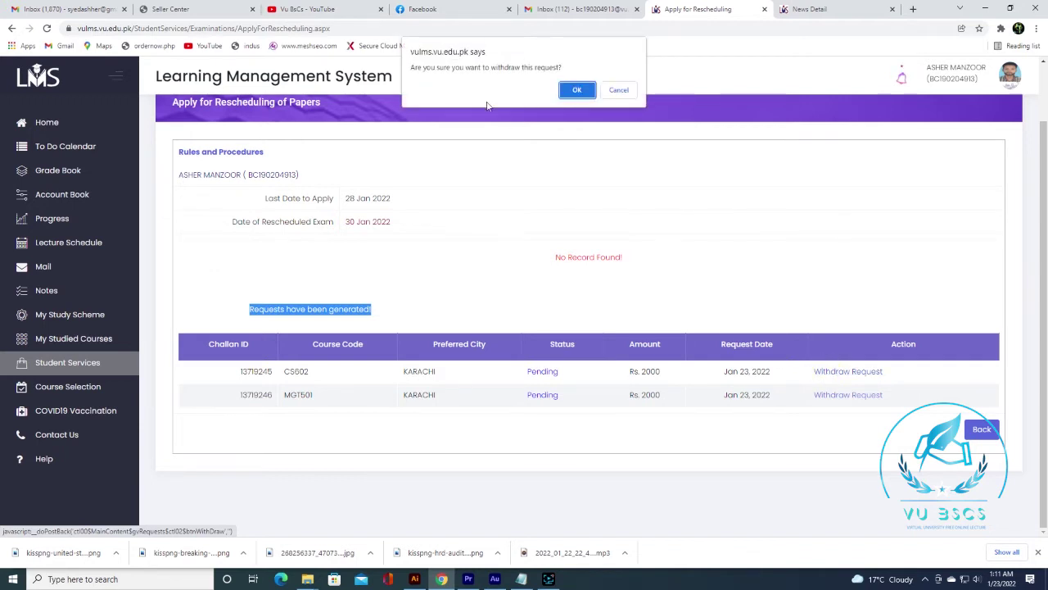
click(576, 90)
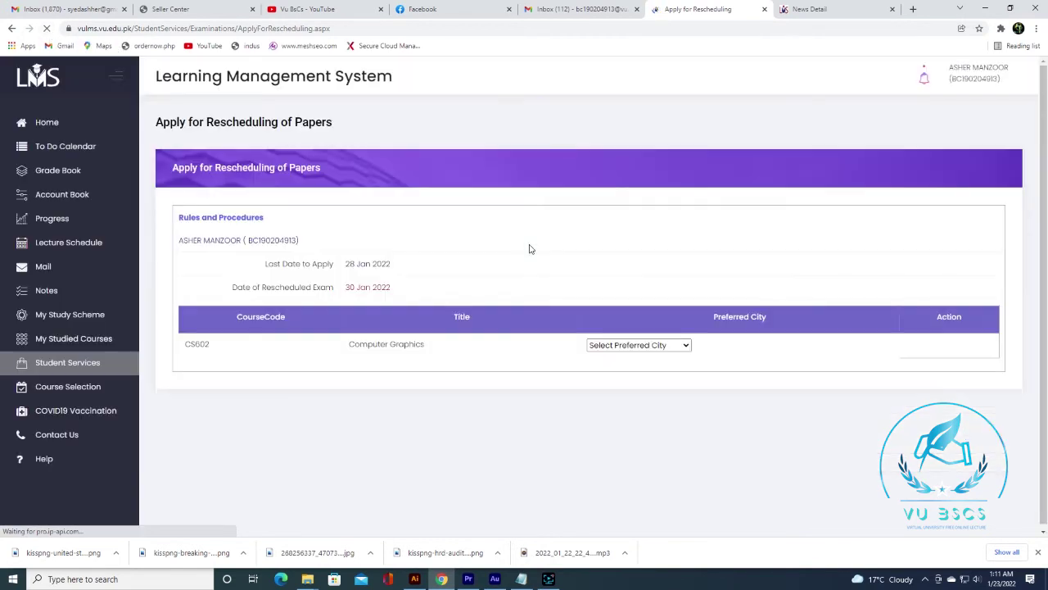
- Submit a new rescheduling request for CS602 Computer Graphics with KARACHI as the preferred city
click(642, 283)
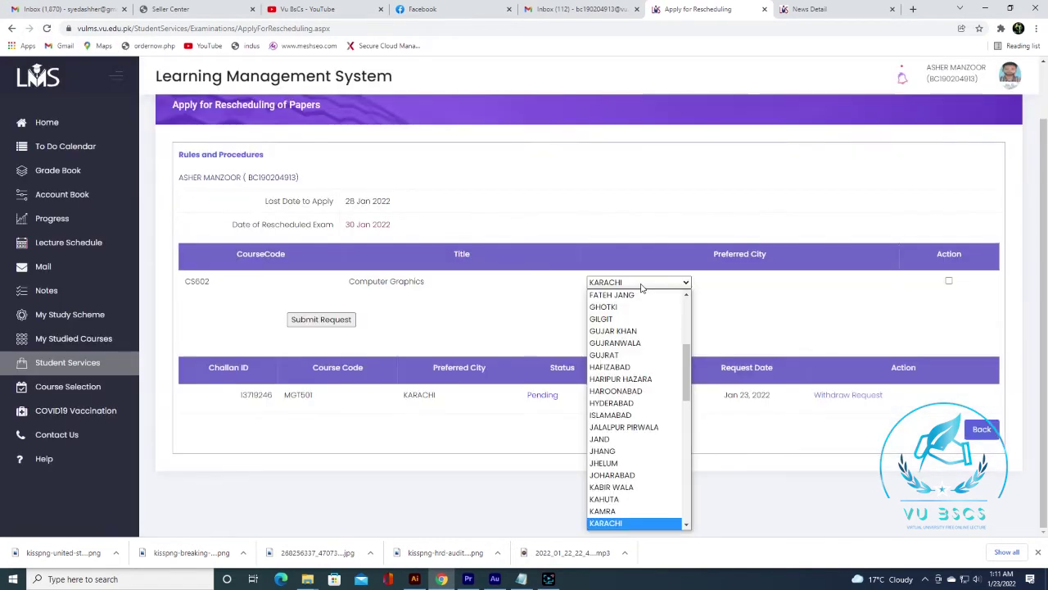
scroll(637, 409, up, 1)
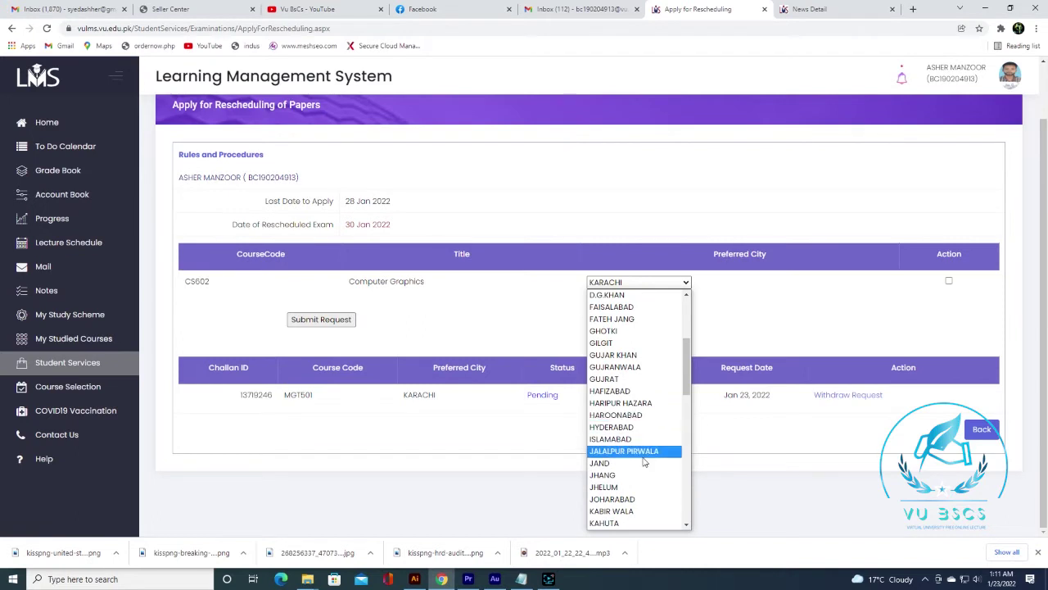
scroll(639, 299, up, 1)
click(635, 283)
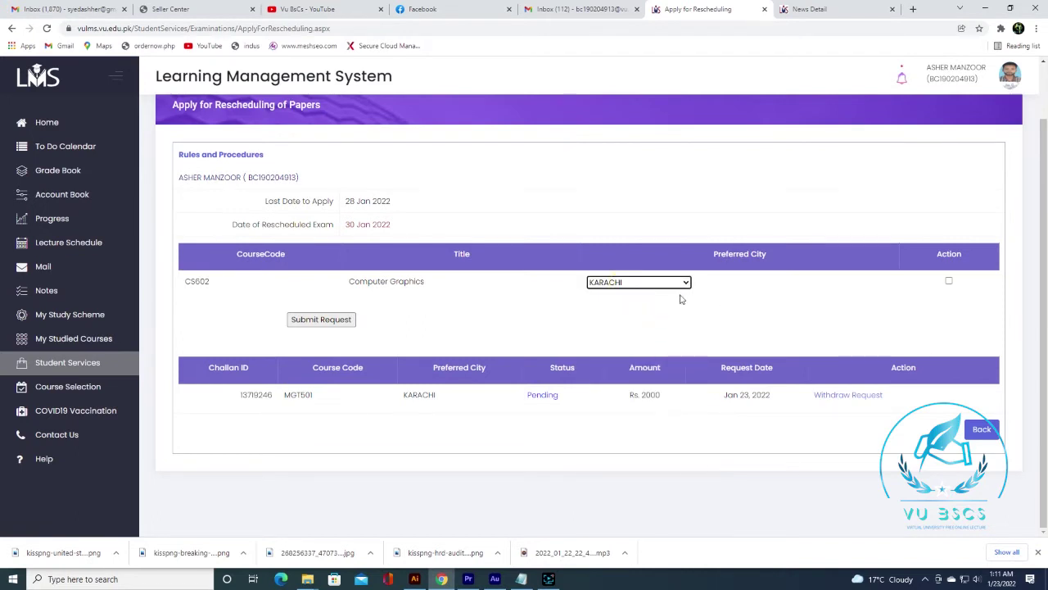
click(948, 281)
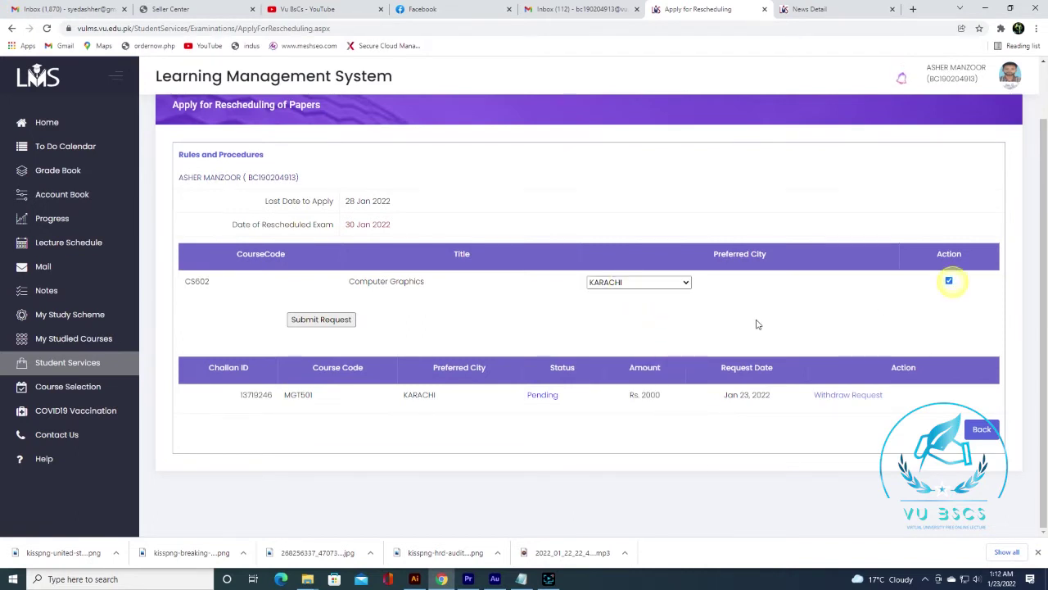
click(321, 320)
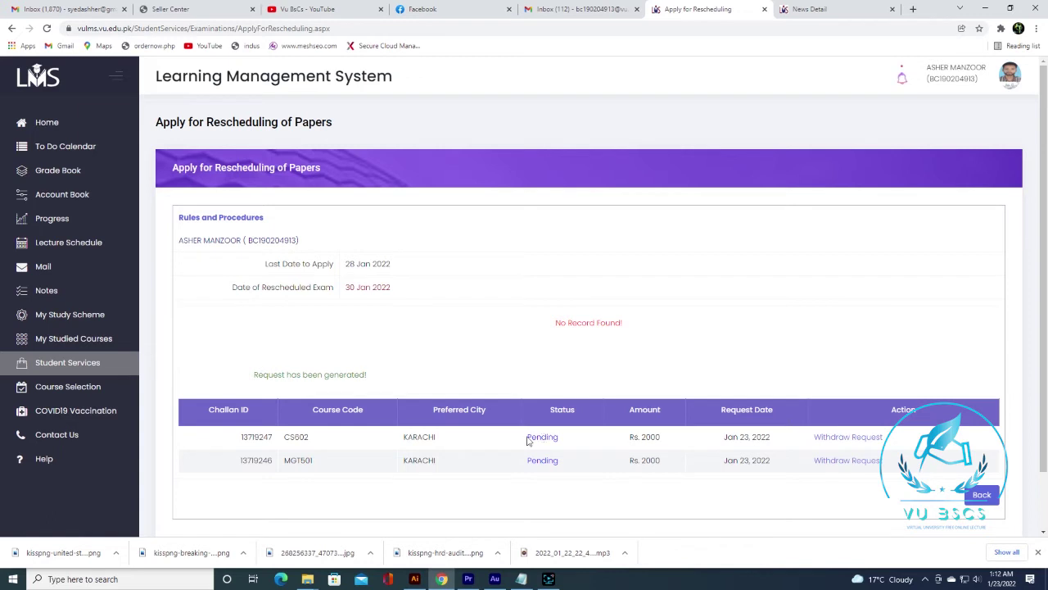
- Return to the rescheduling notice and review the instructions about the confirmation email and which mail folders to check
click(806, 9)
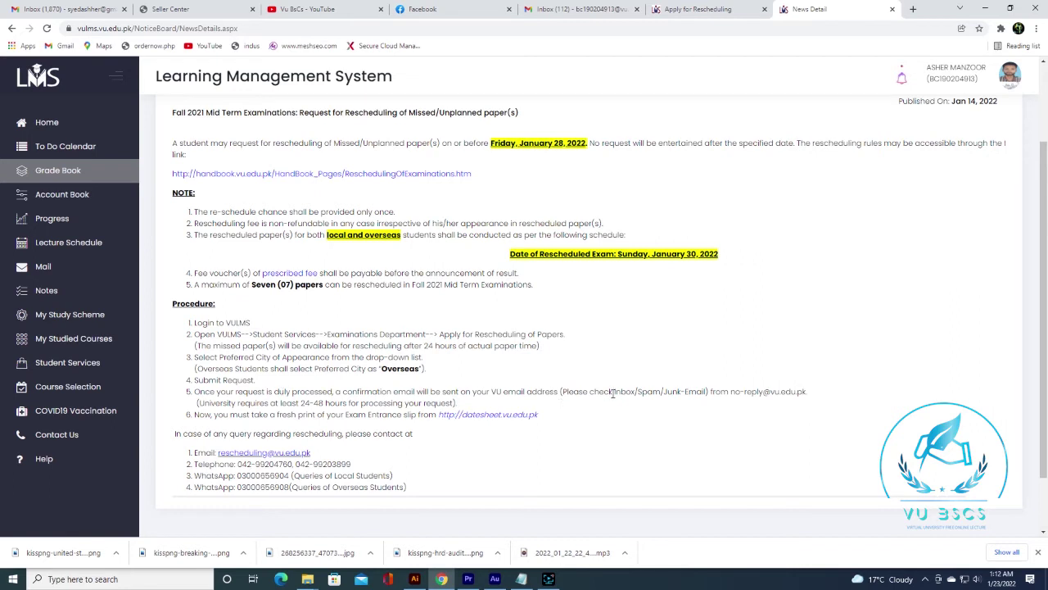
drag(613, 393, 707, 393)
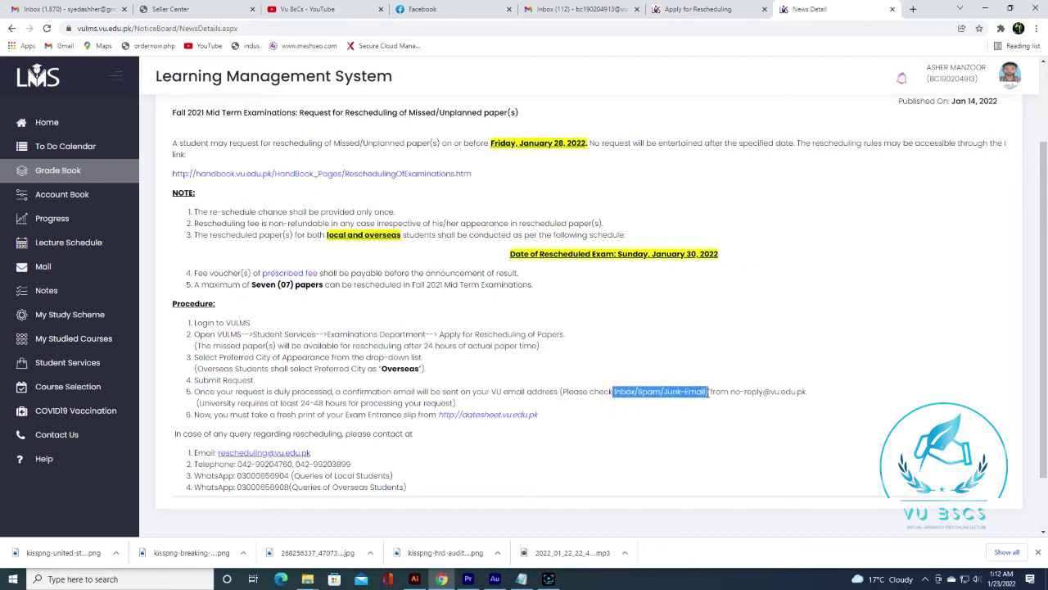
drag(343, 392, 489, 392)
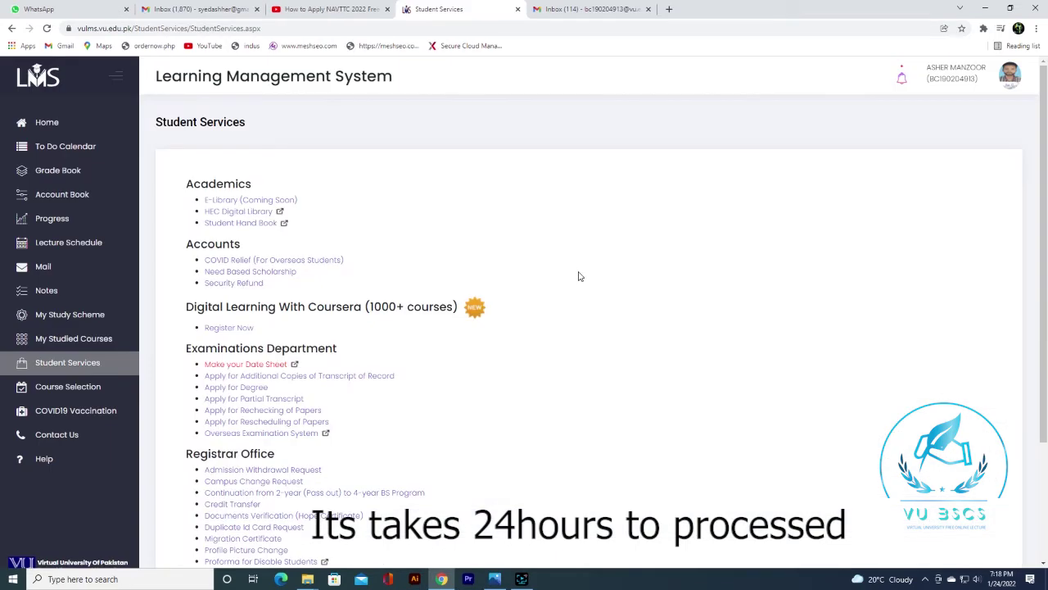
- Reopen the Apply for Rescheduling of Papers page from Student Services to check the status of both requests
scroll(481, 277, down, 2)
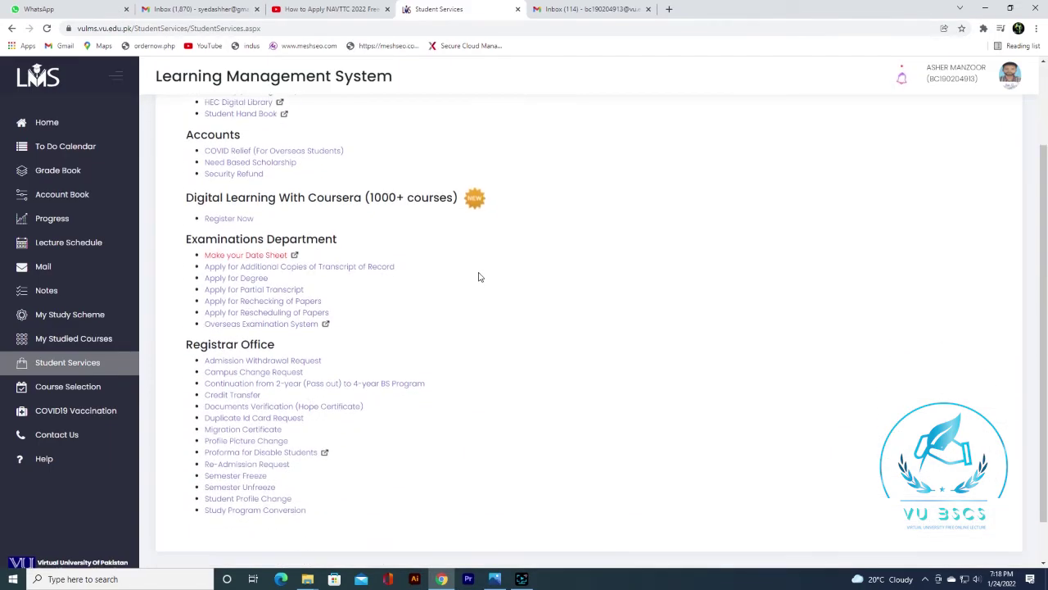
scroll(481, 273, up, 2)
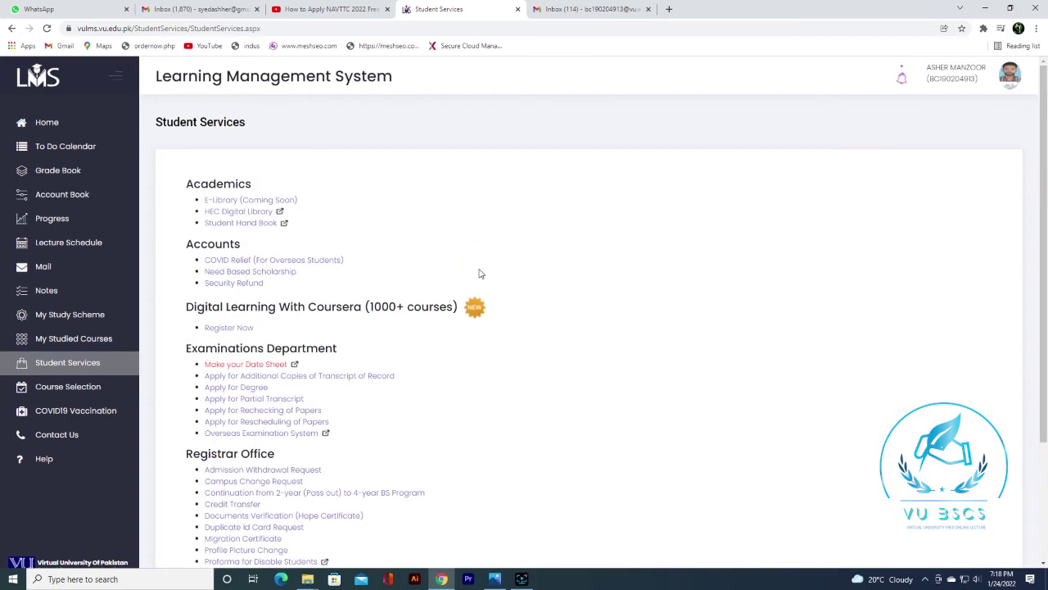
scroll(480, 274, down, 3)
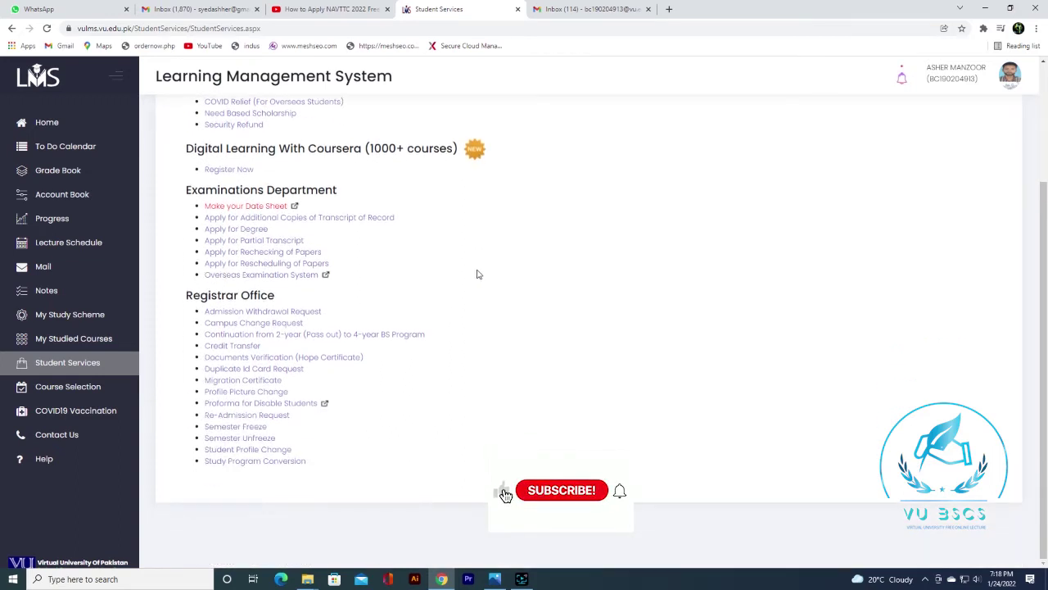
click(271, 264)
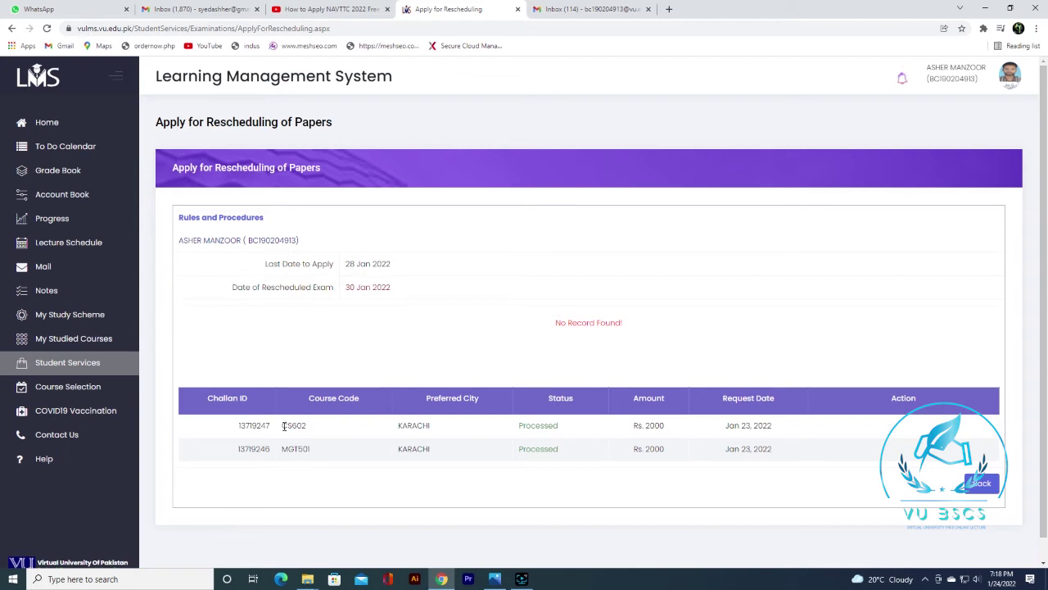
- View the image of the rescheduling text messages, and read the MGT501 and CS602 rescheduling emails in Gmail
click(495, 578)
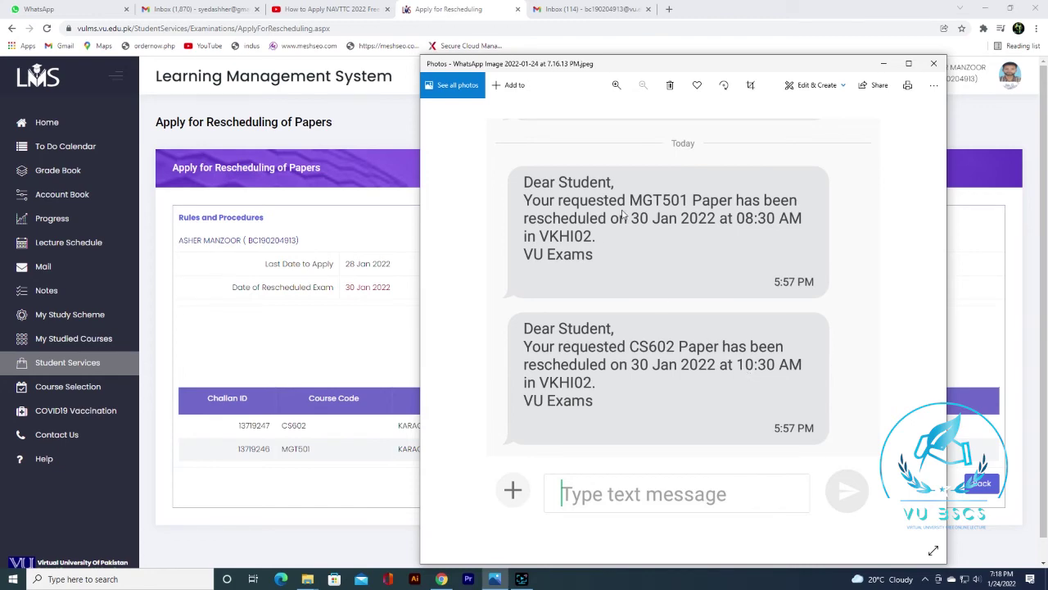
click(880, 63)
key(ctrl+Tab)
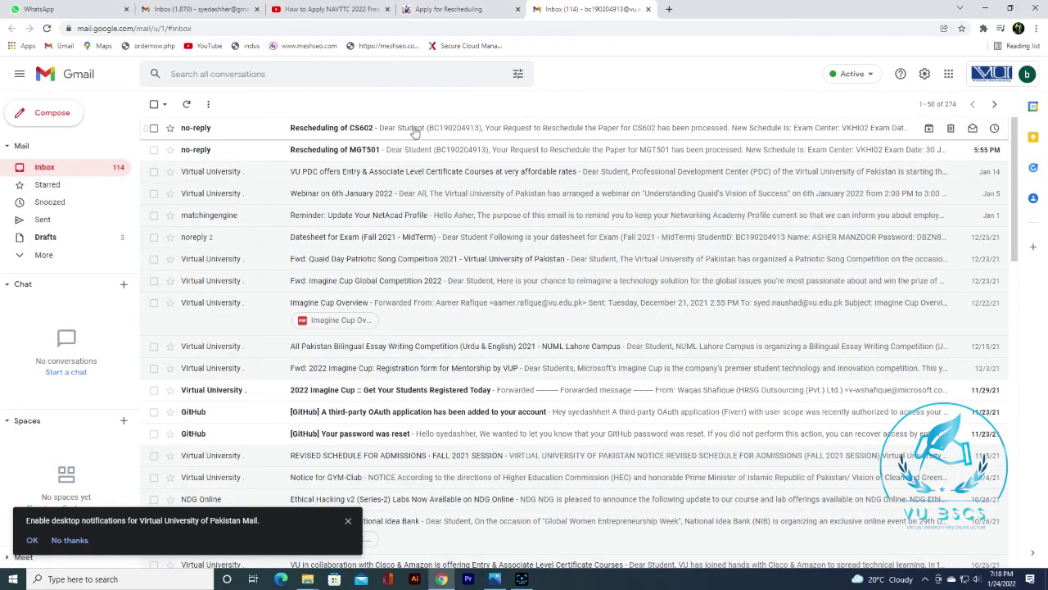
click(354, 153)
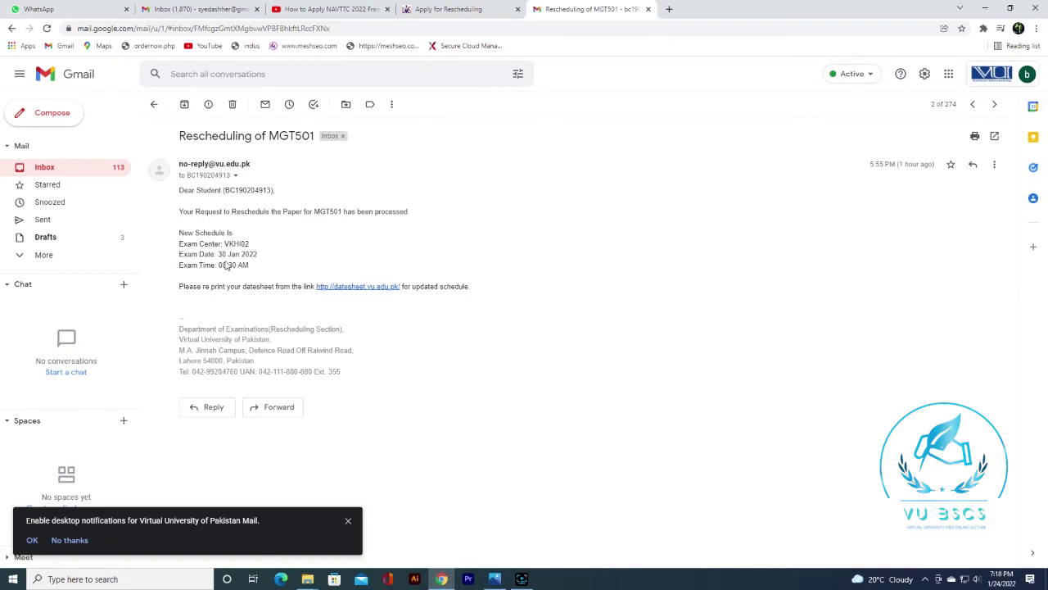
key(alt+Left)
click(273, 128)
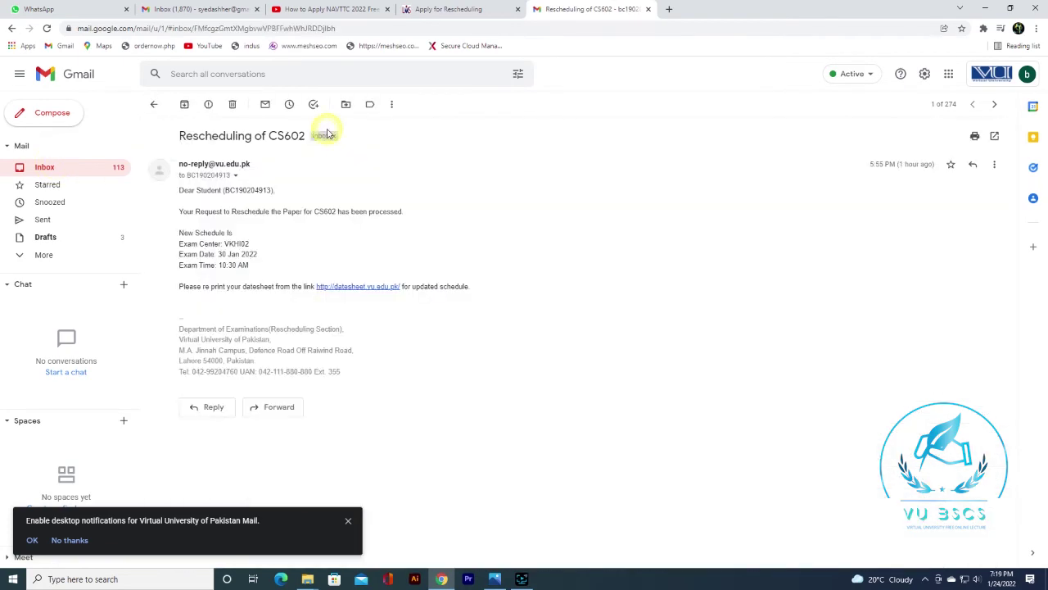
- Follow the email's date sheet link and log in with the saved student ID and password to open the exam entrance slip
click(354, 288)
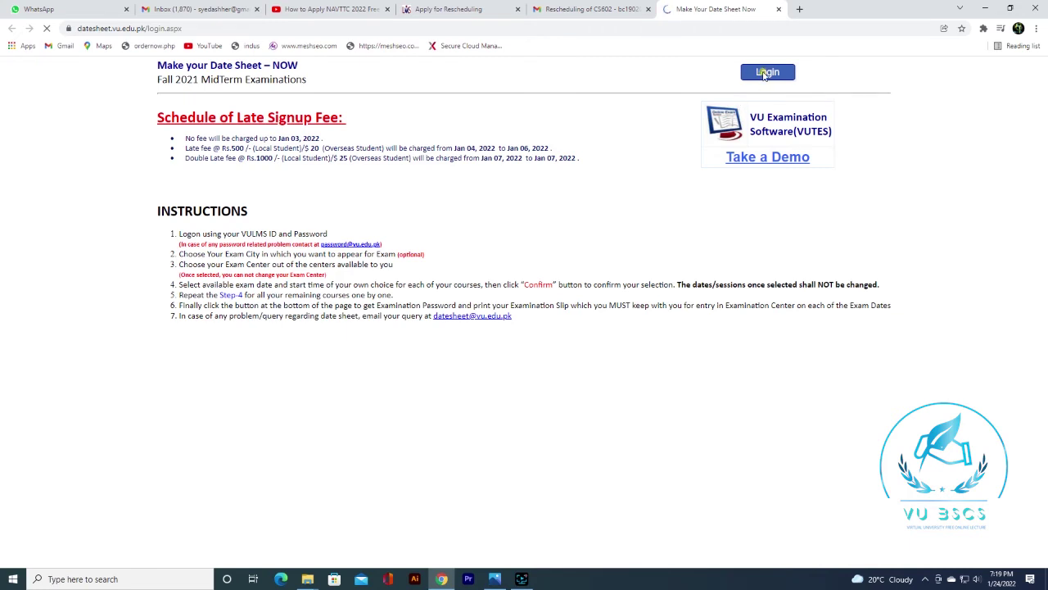
click(766, 73)
click(498, 284)
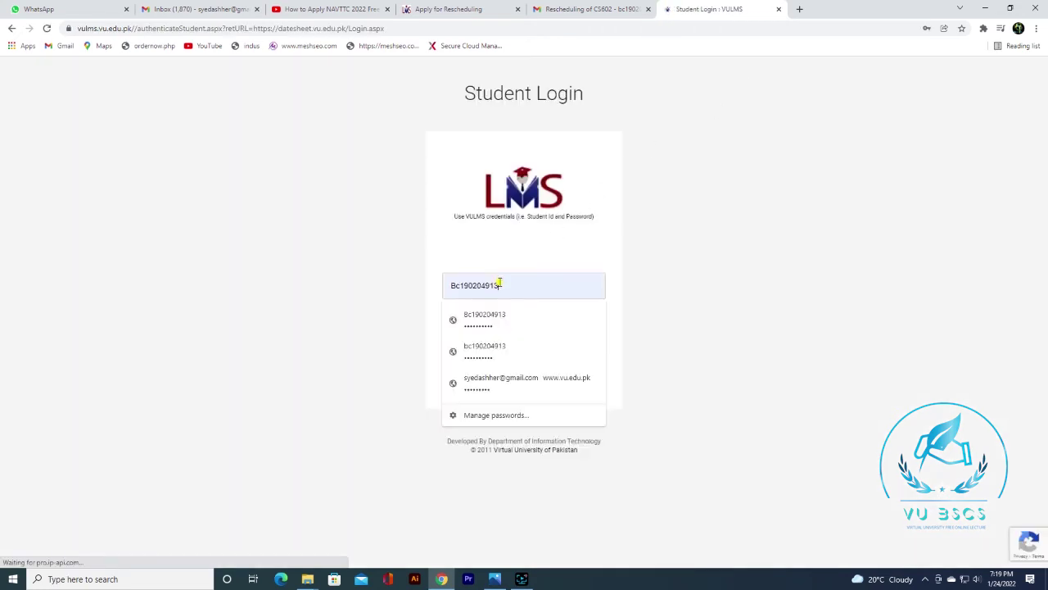
click(491, 319)
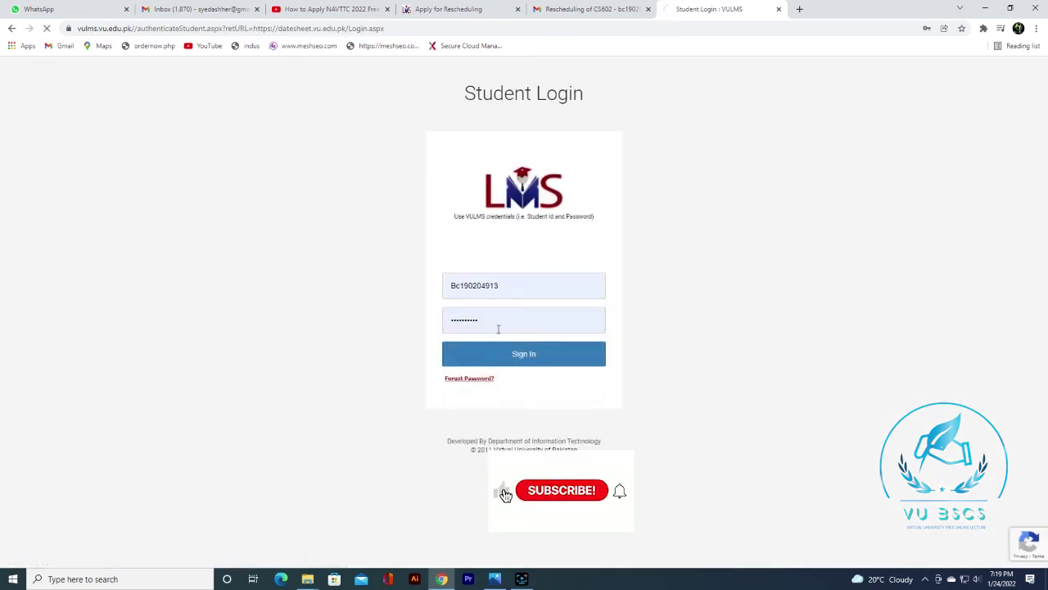
key(Return)
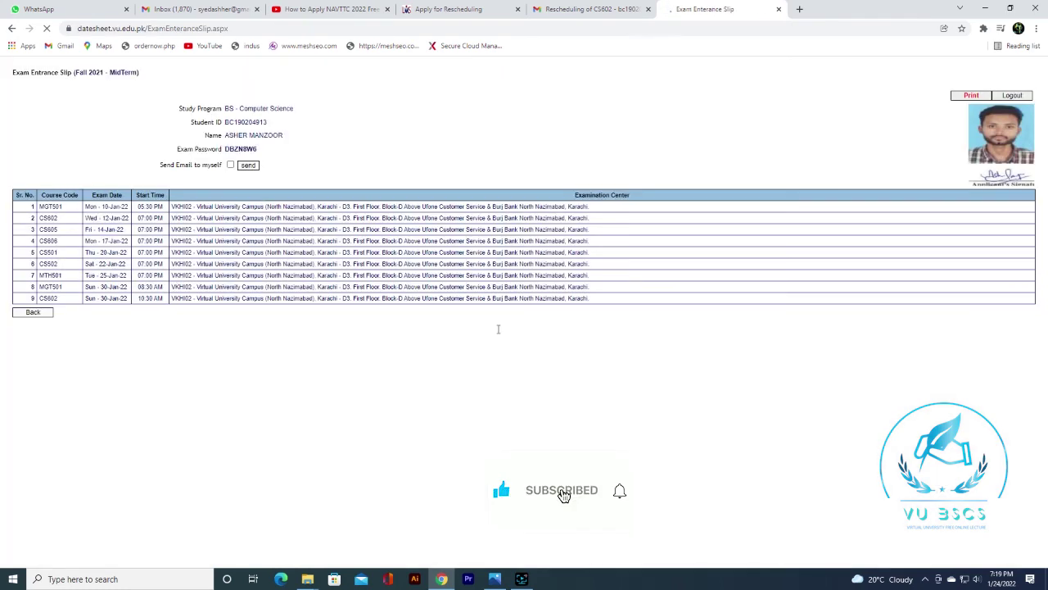